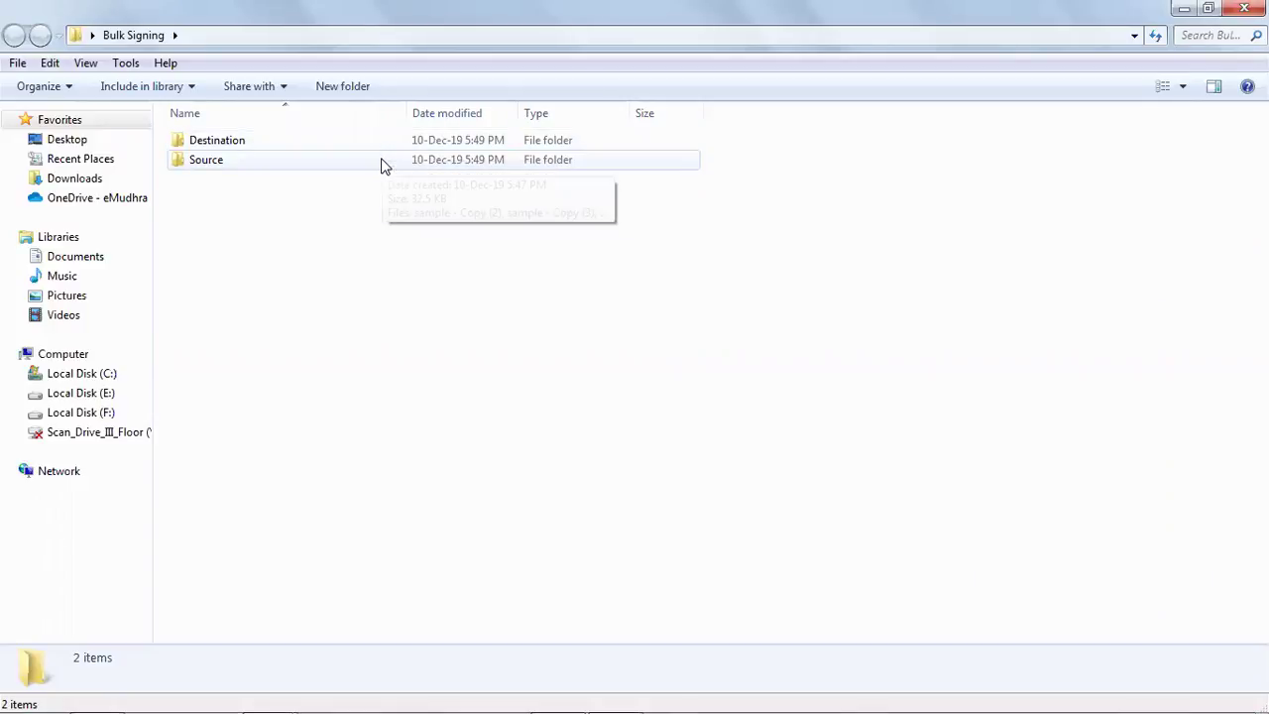
Examine the contents of the Source and Destination folders inside the Bulk Signing folder.
left_click(381, 158)
key("F2")
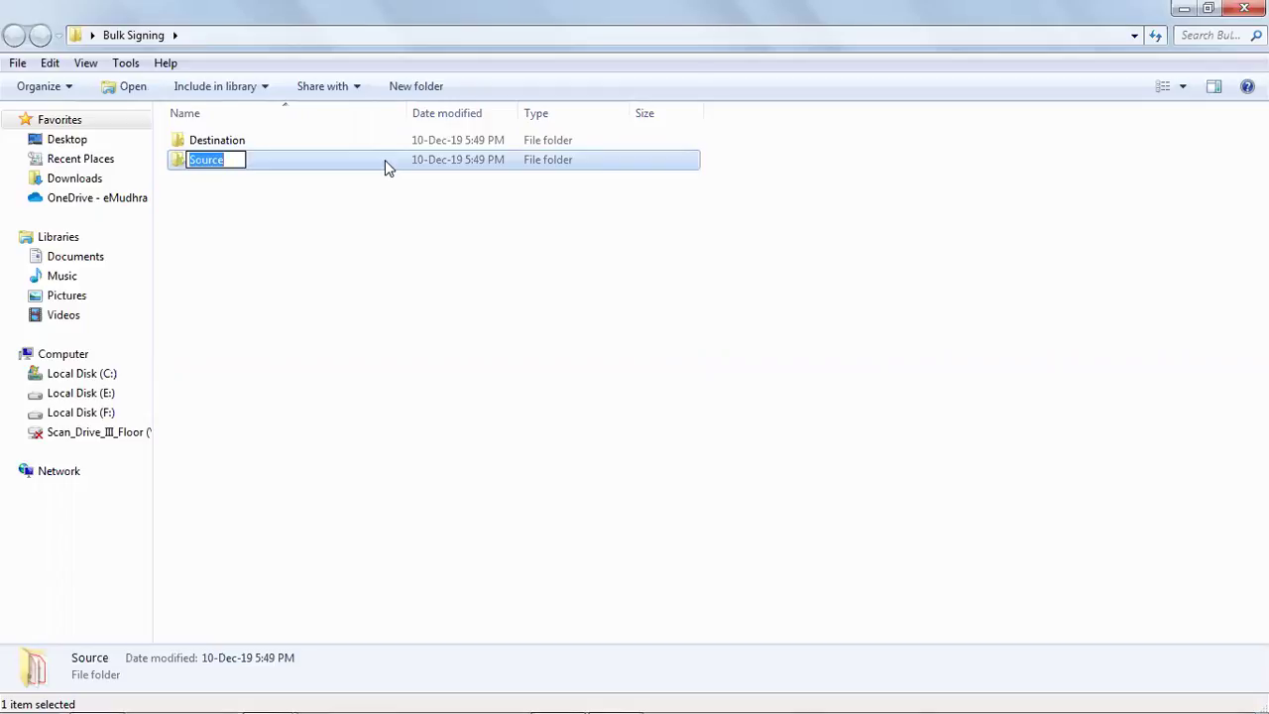
double_click(384, 160)
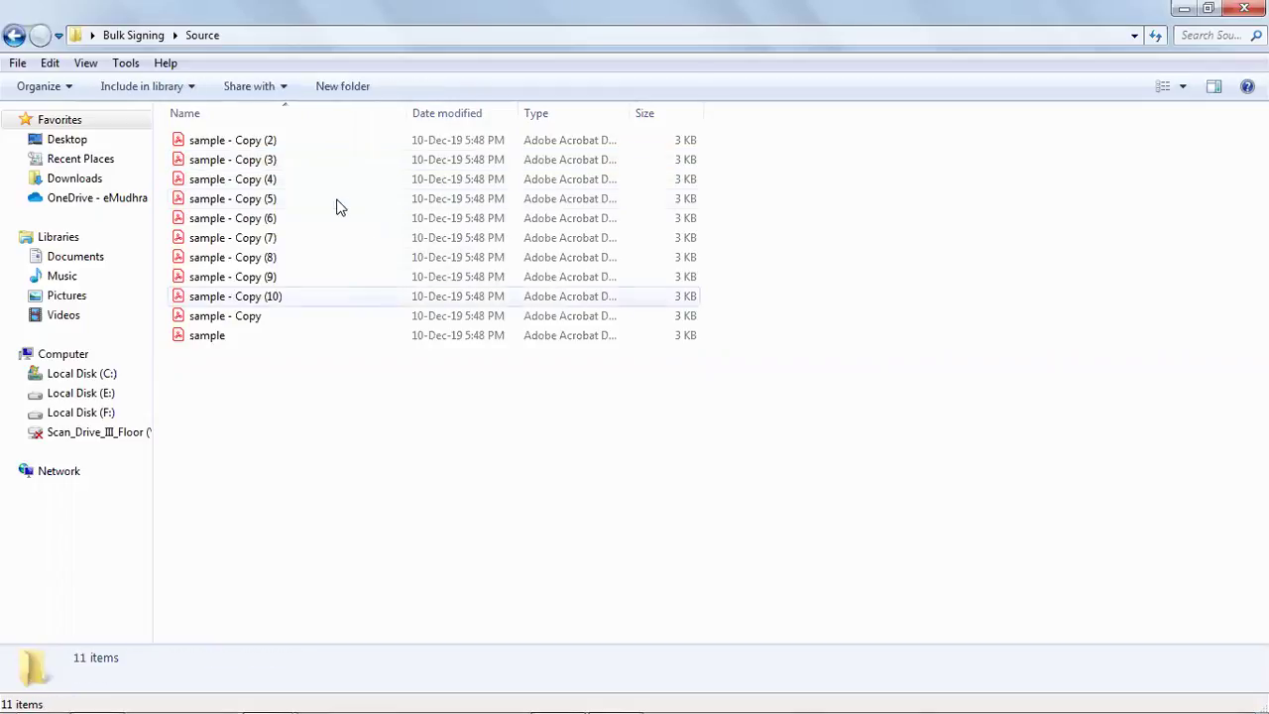
key("BackSpace")
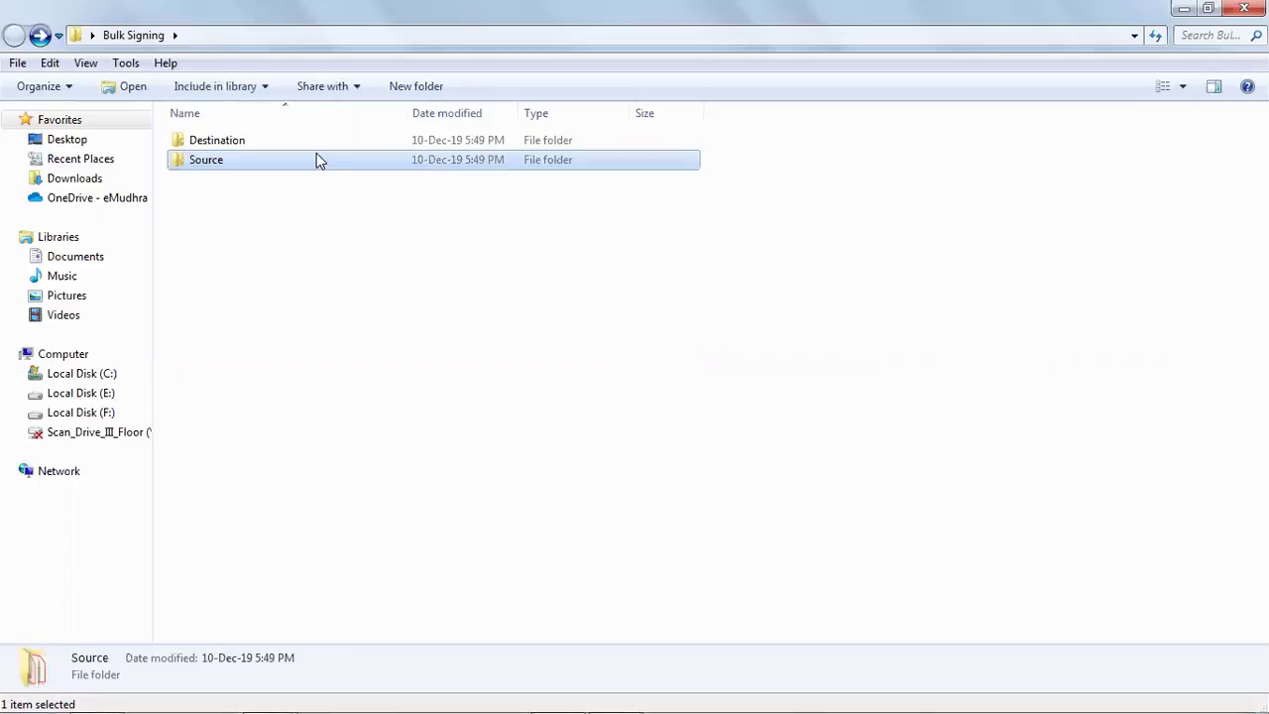
double_click(314, 142)
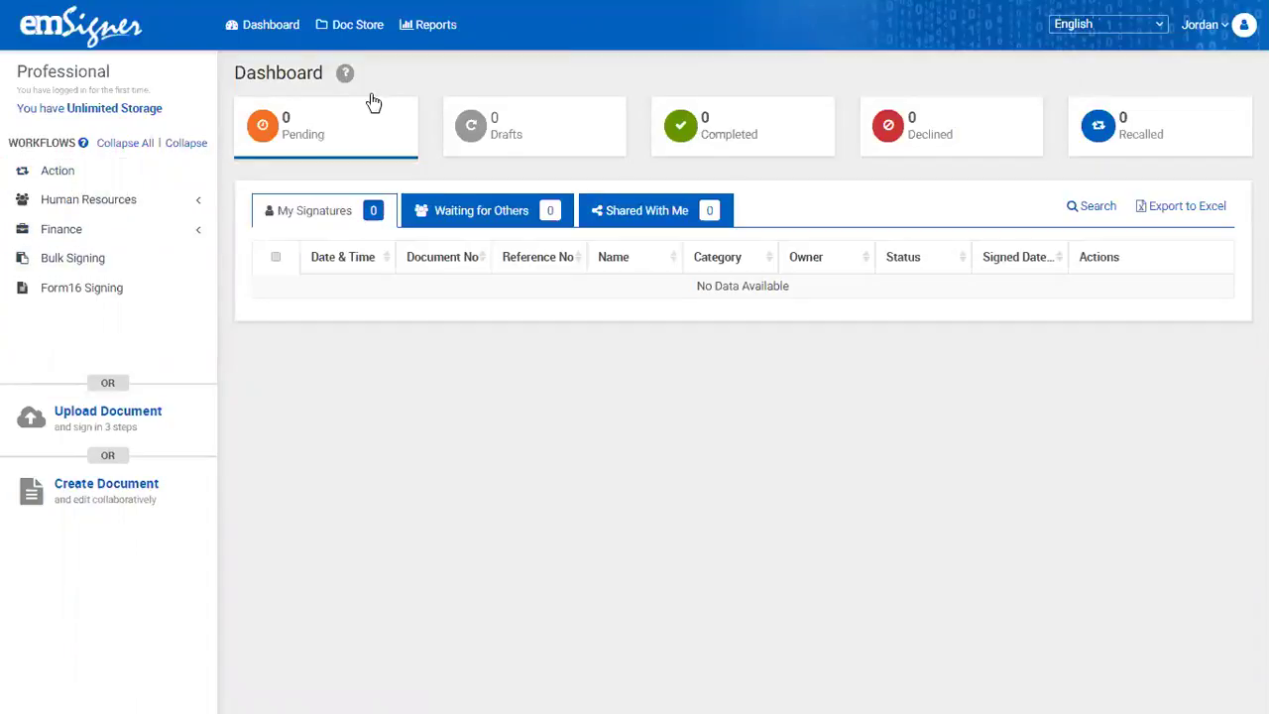
In emSigner, start Bulk Signing and create a new document template from the sample PDF in the Source folder.
left_click(124, 261)
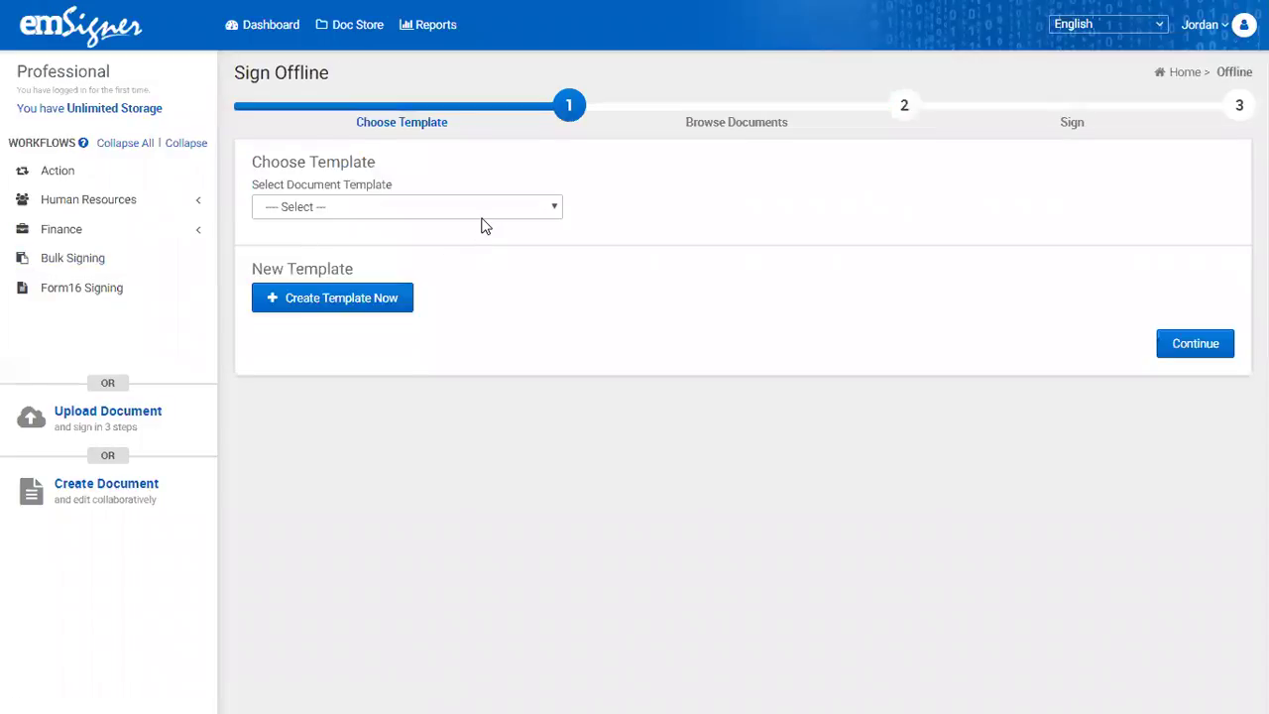
left_click(485, 208)
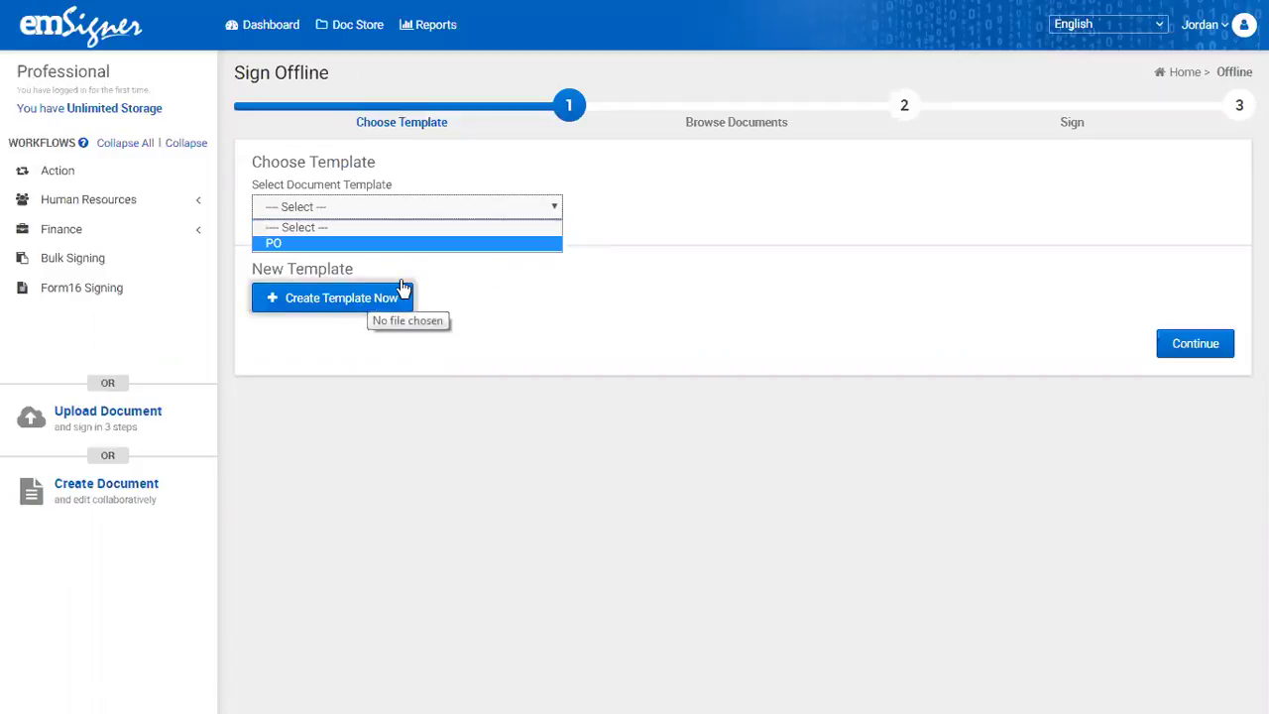
left_click(375, 301)
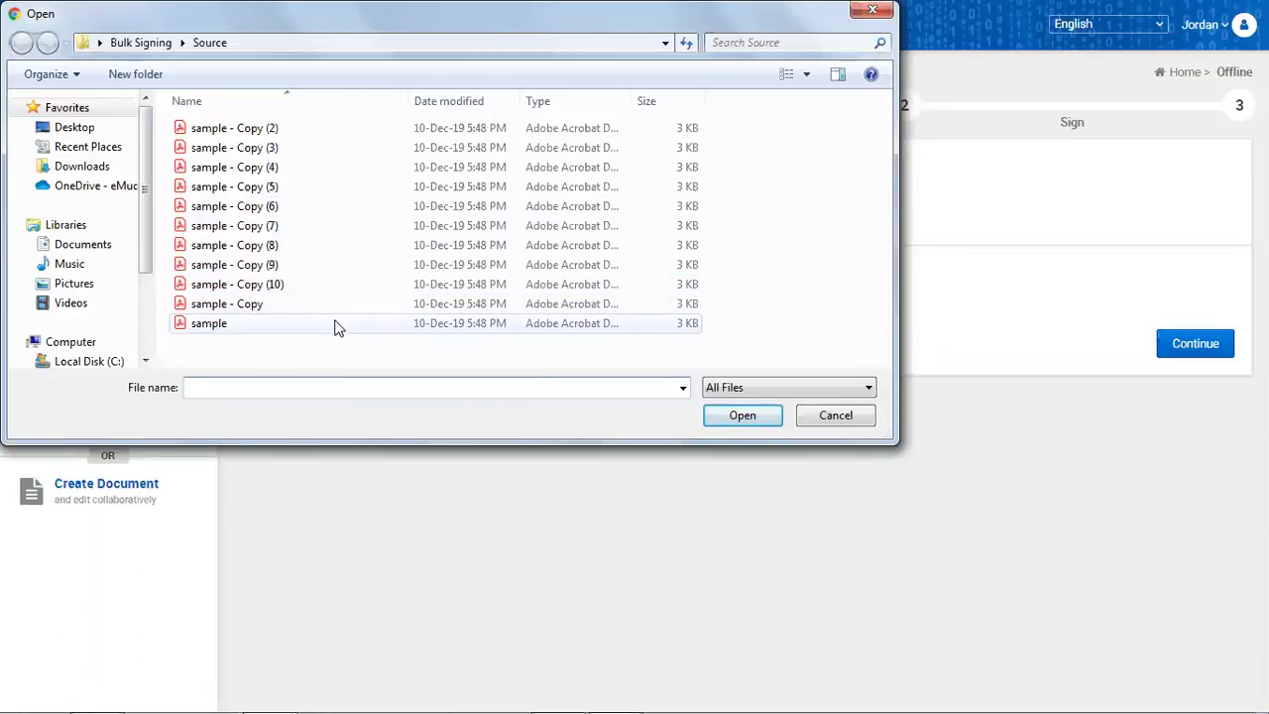
left_click(334, 327)
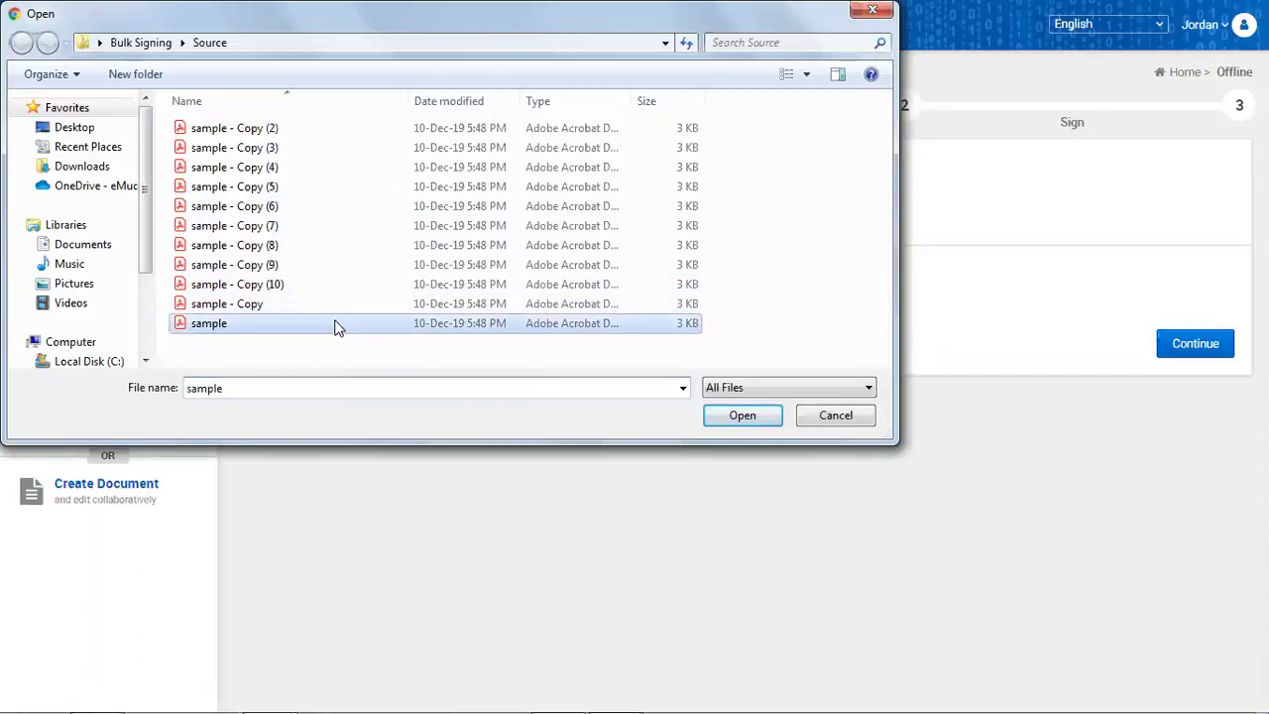
left_click(727, 416)
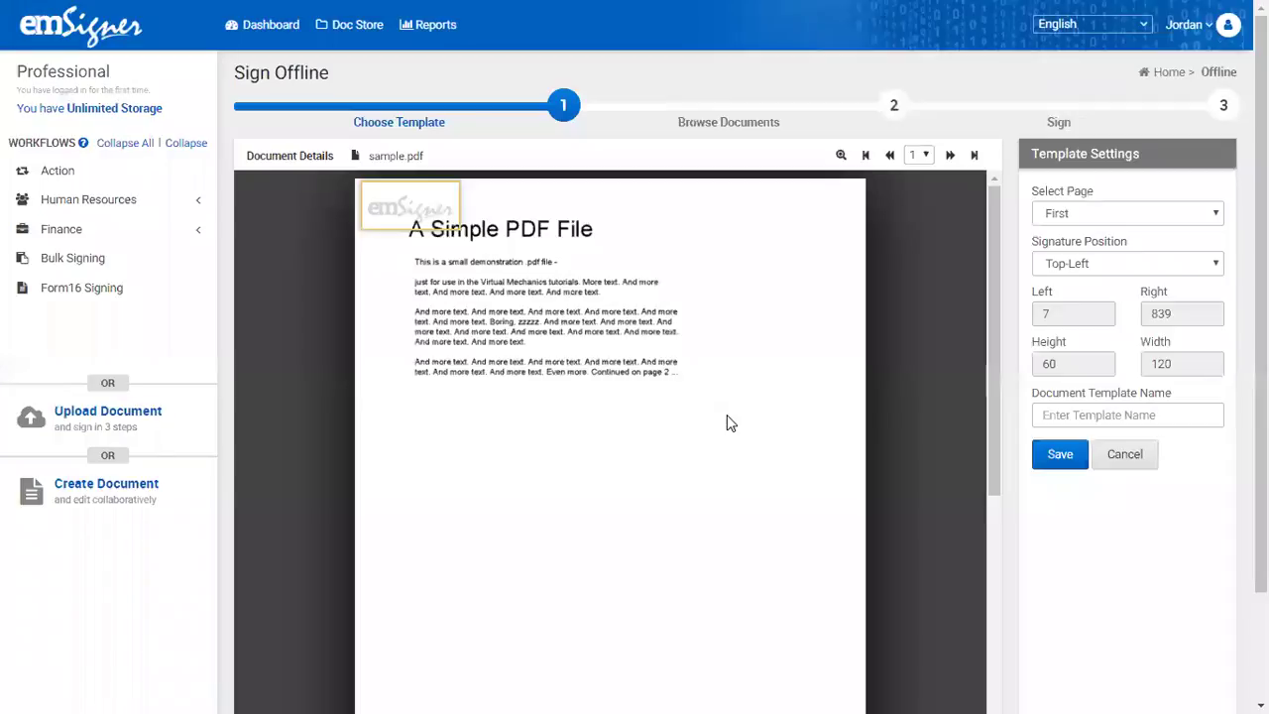
Set the template's signature to all pages with a CUSTOMIZE position, placing it below the text at about left 402, right 370.
left_click(1101, 216)
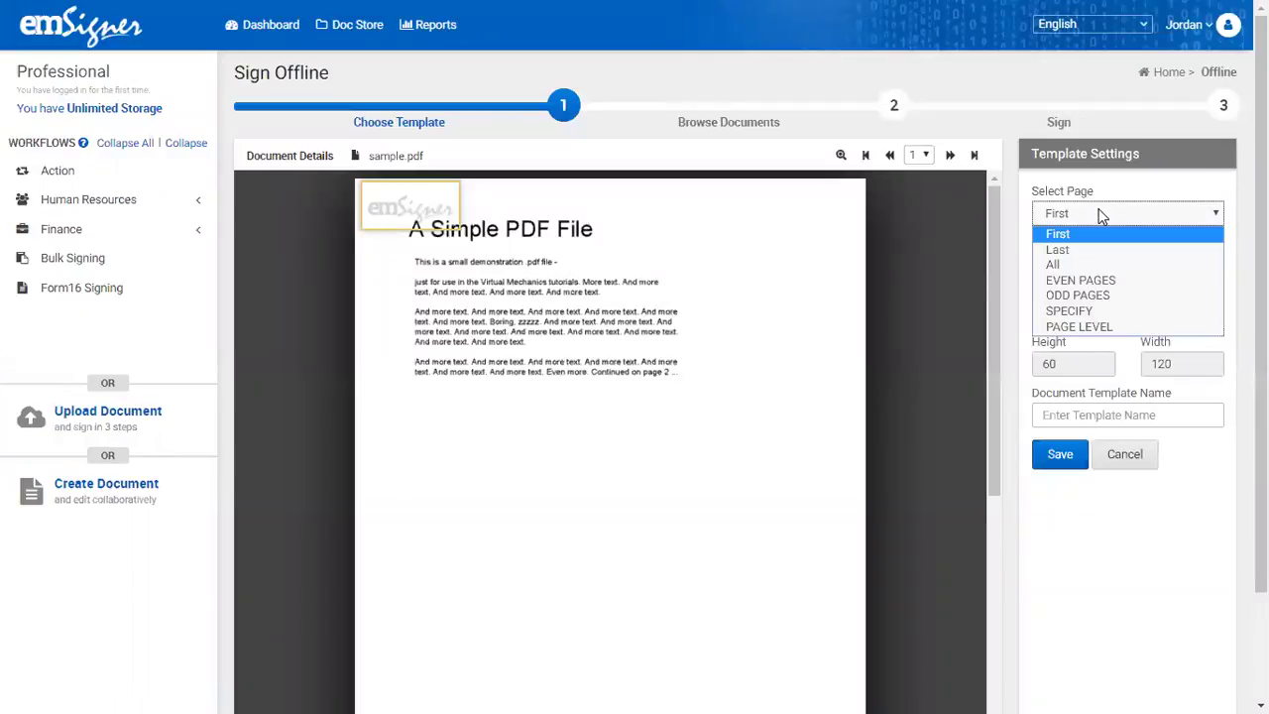
left_click(1074, 262)
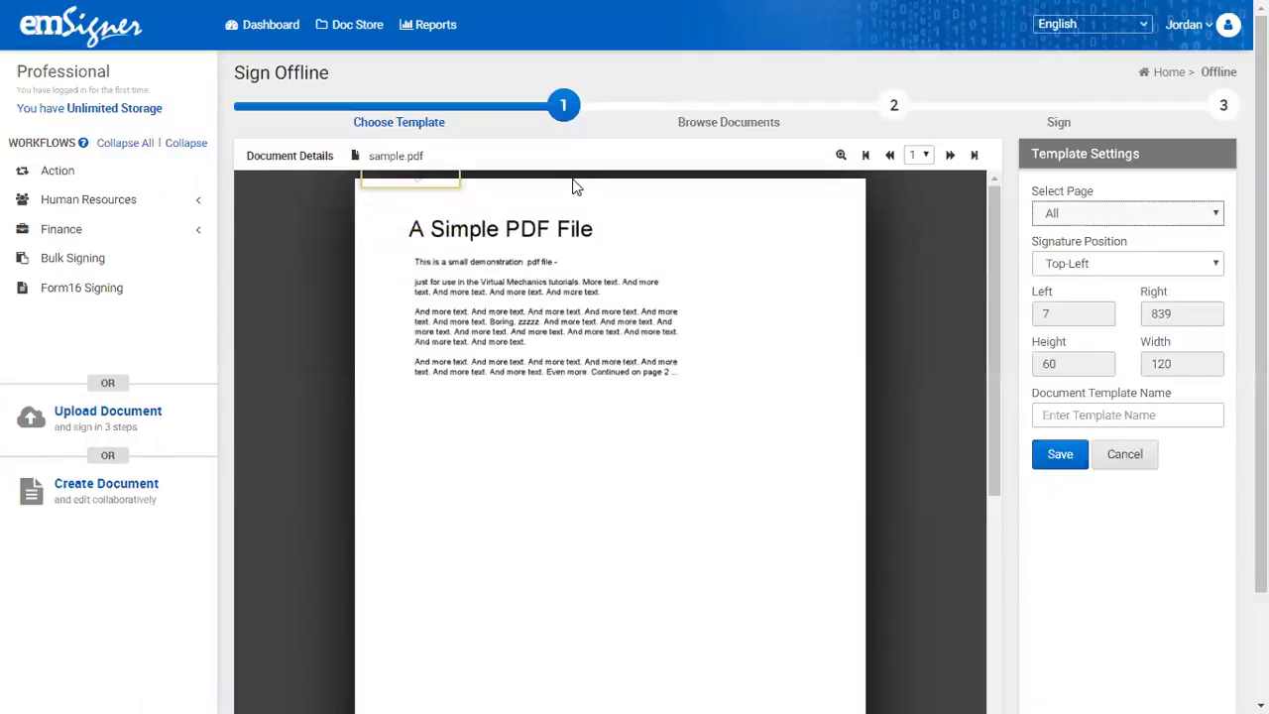
left_click(1077, 268)
left_click(1078, 267)
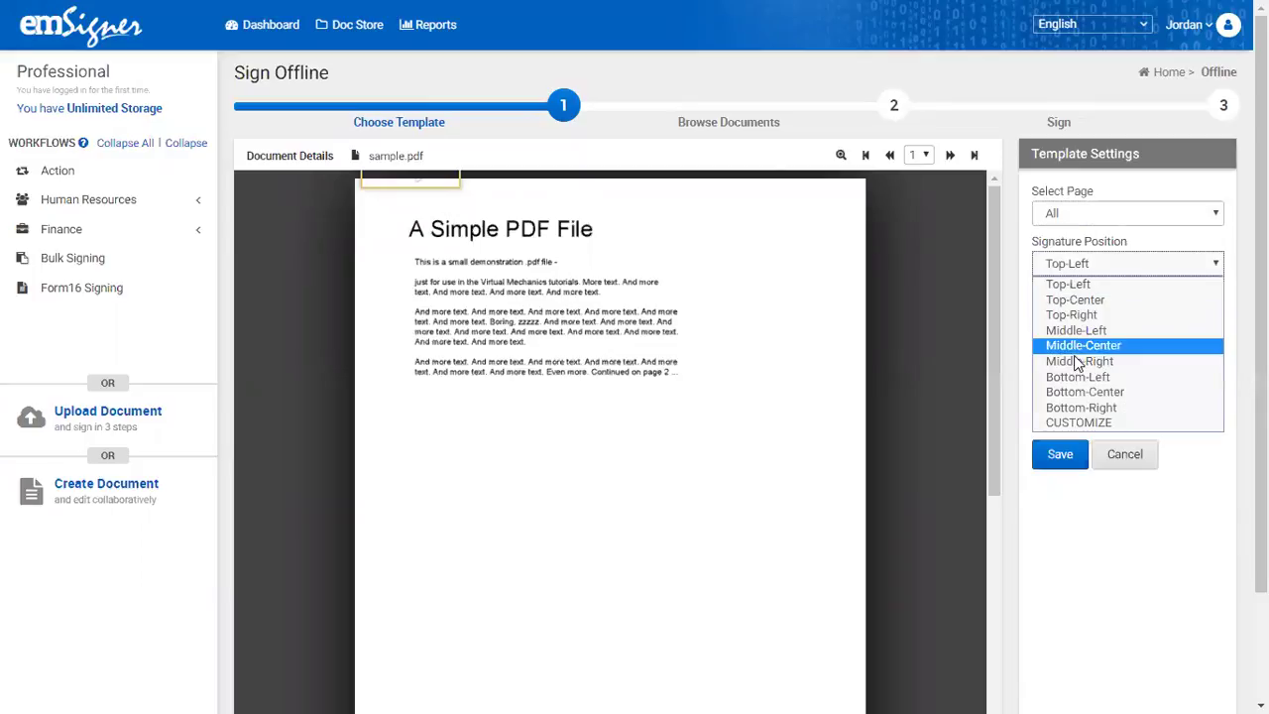
left_click(1085, 423)
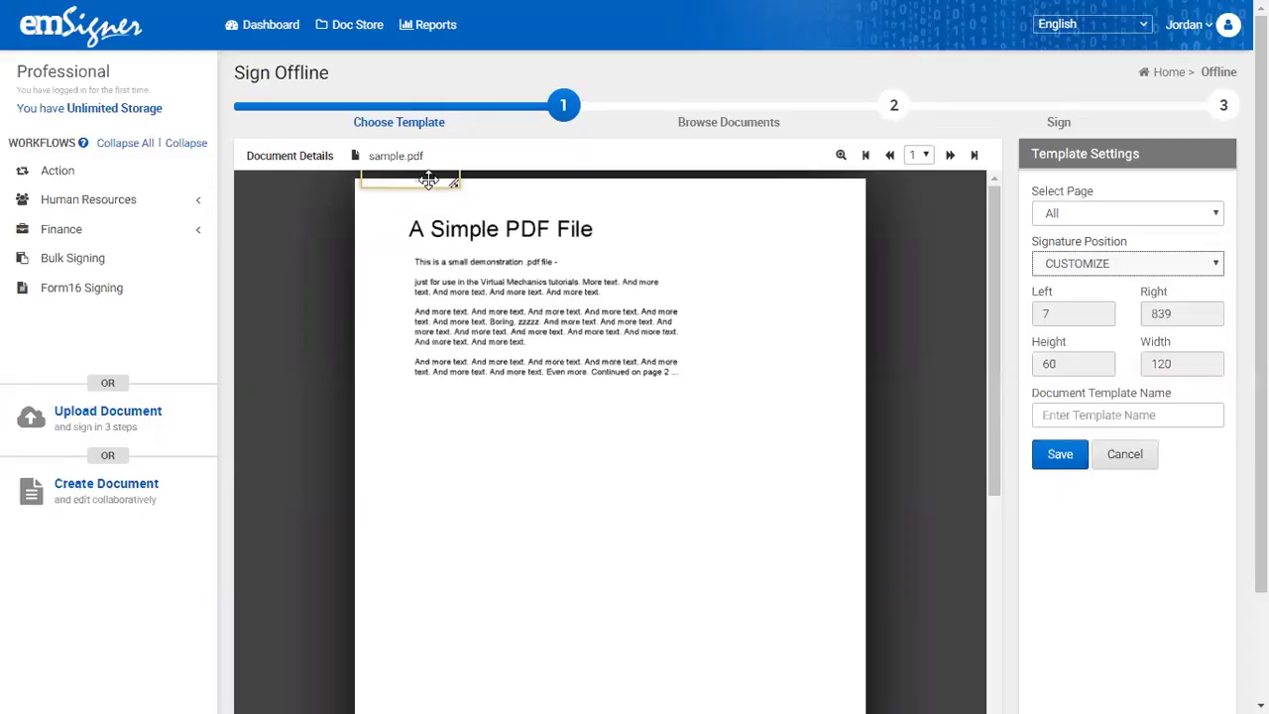
mouse_move(428, 180)
left_mouse_down()
mouse_move(712, 550)
mouse_move(768, 577)
left_mouse_up()
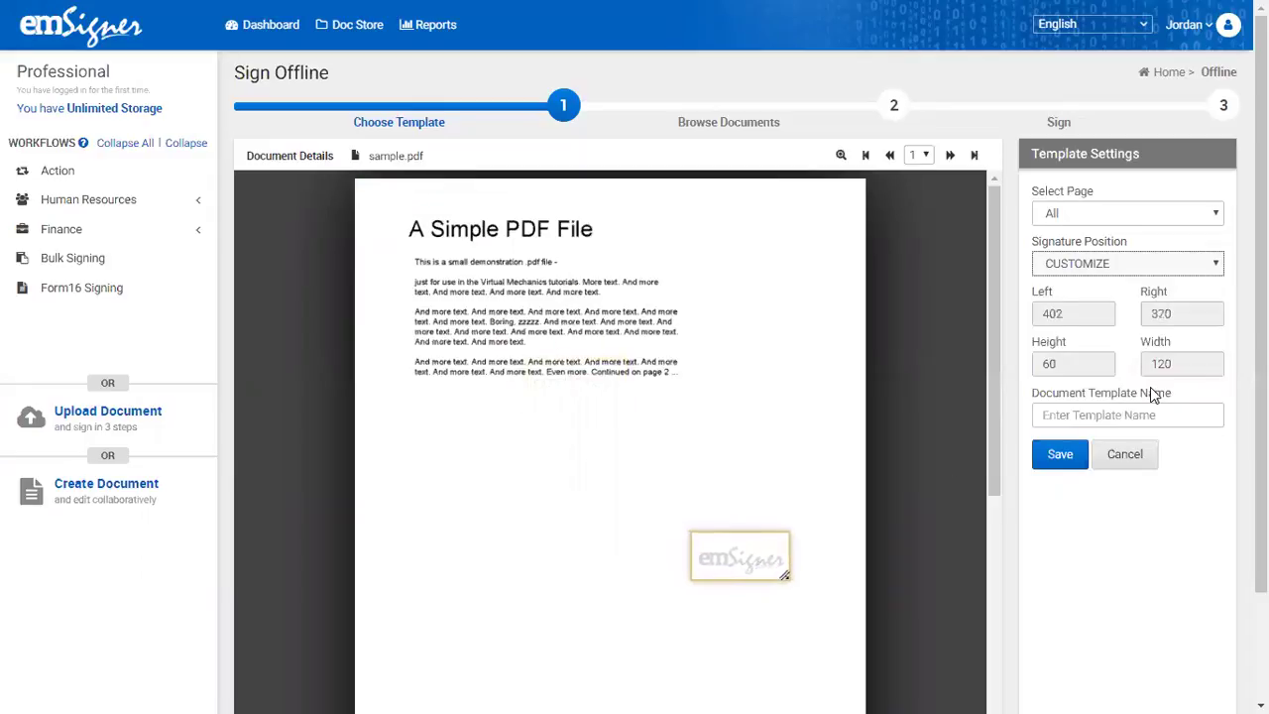
Name the document template "Sample Template" and save it.
left_click(1136, 414)
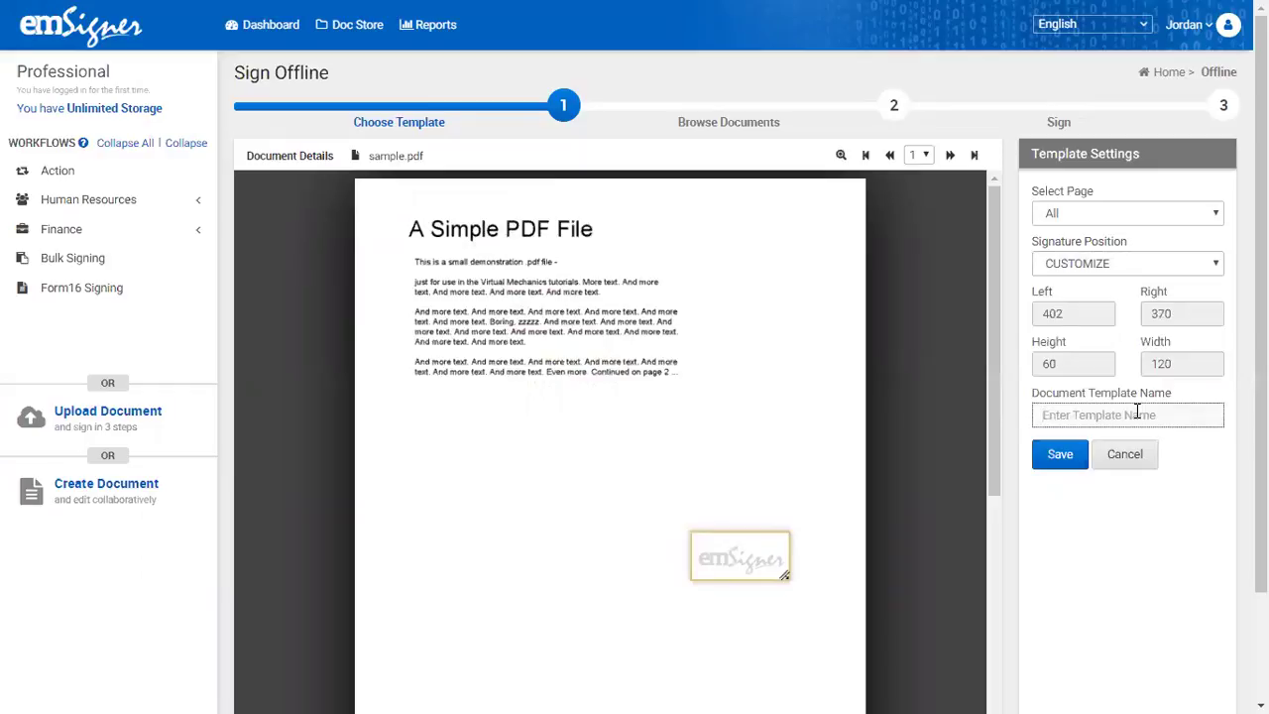
type("Sample Template")
left_click(1074, 454)
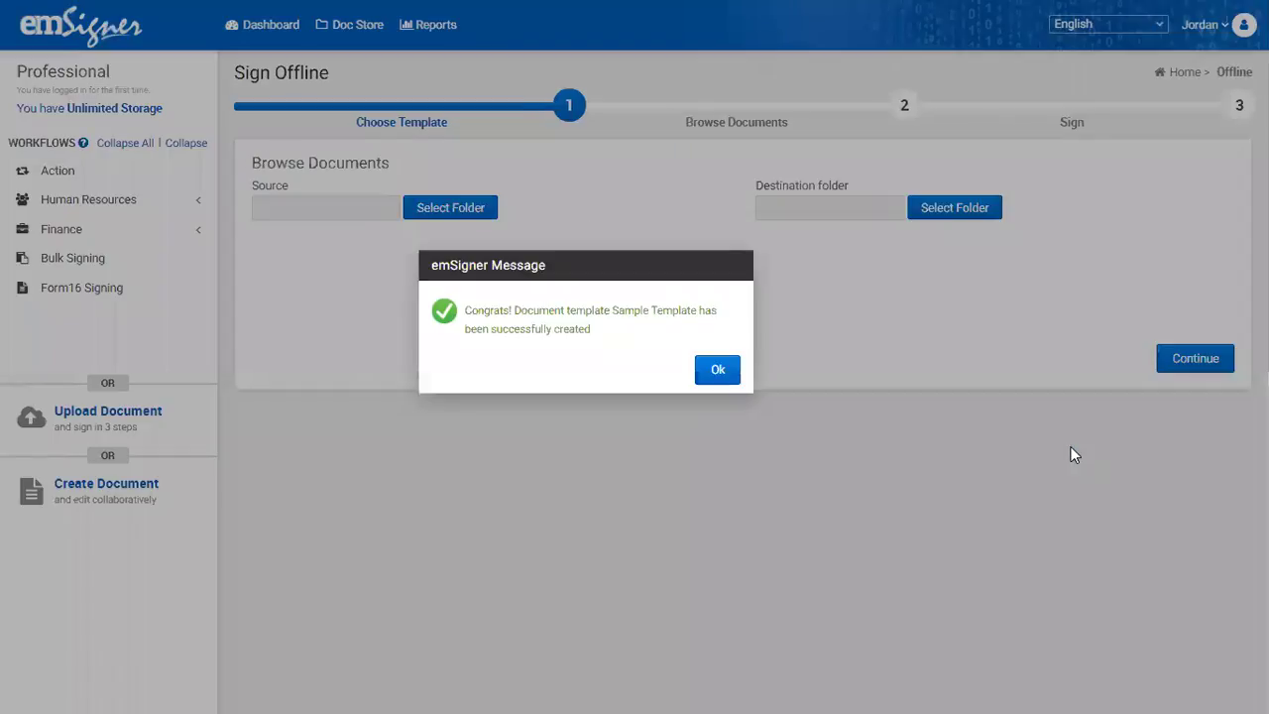
left_click(725, 372)
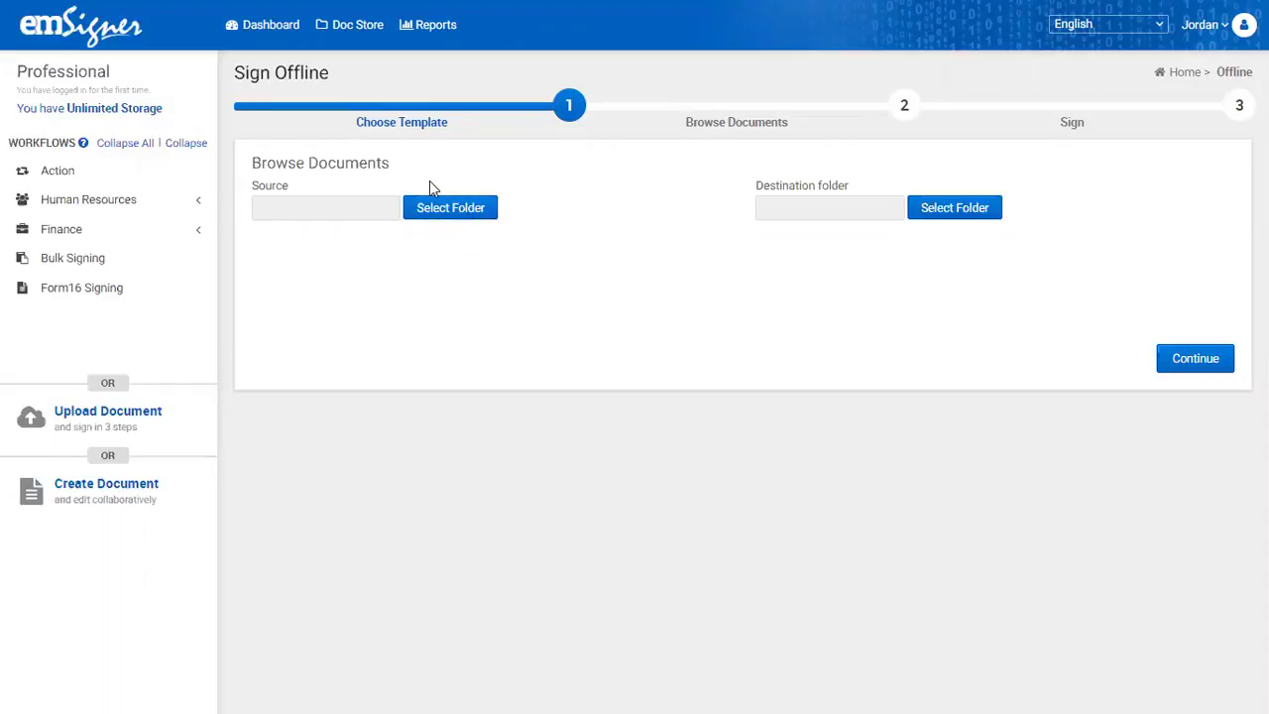
Choose the Source folder inside Bulk Signing on the Desktop as the source of the documents.
left_click(444, 205)
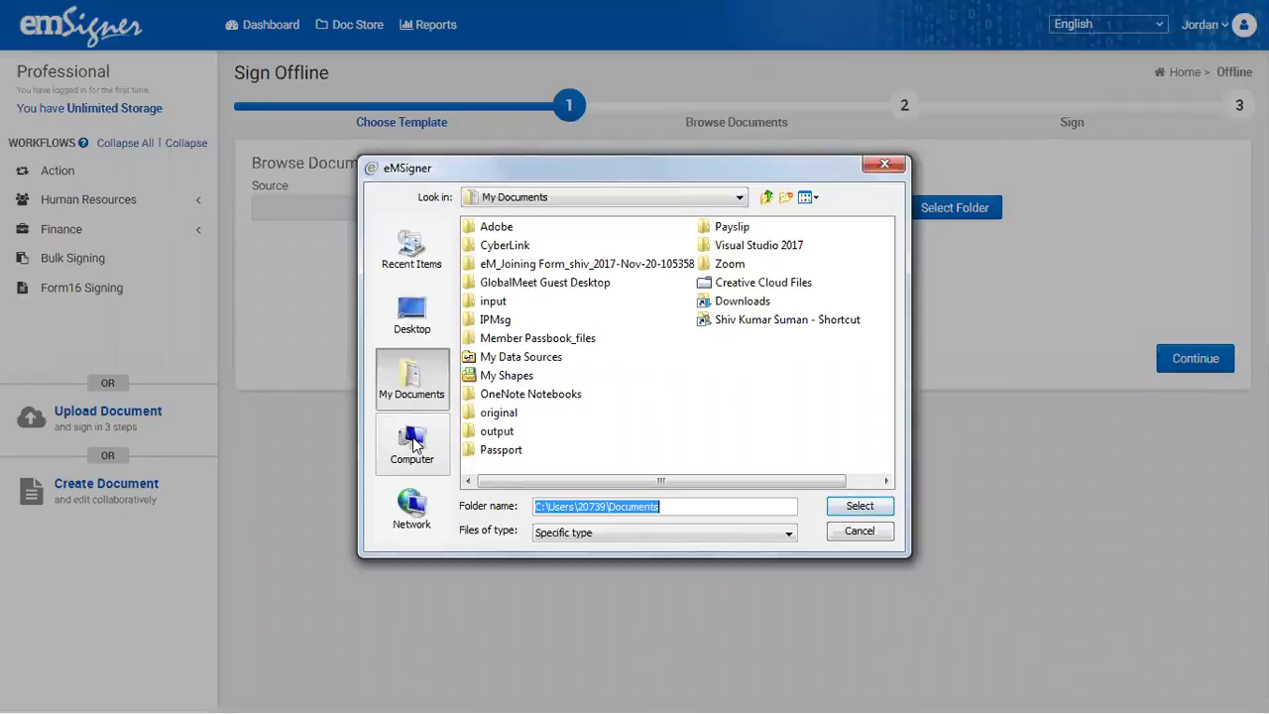
left_click(412, 445)
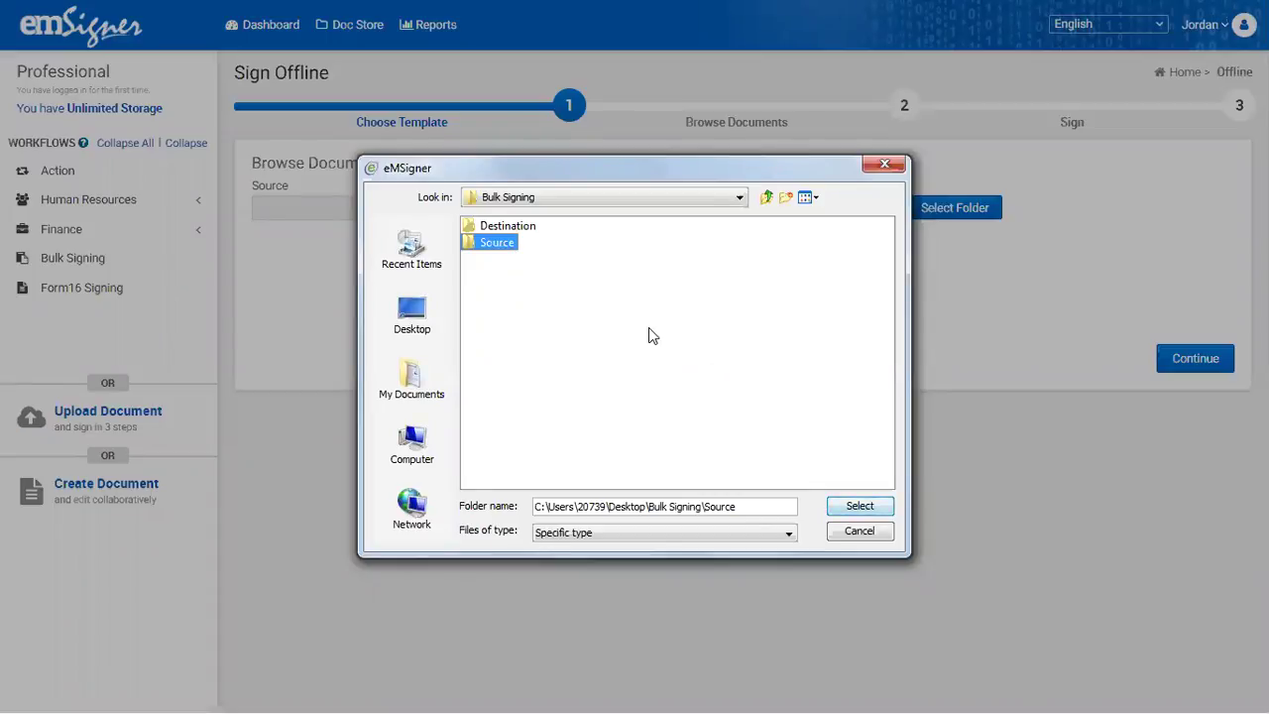
left_click(858, 507)
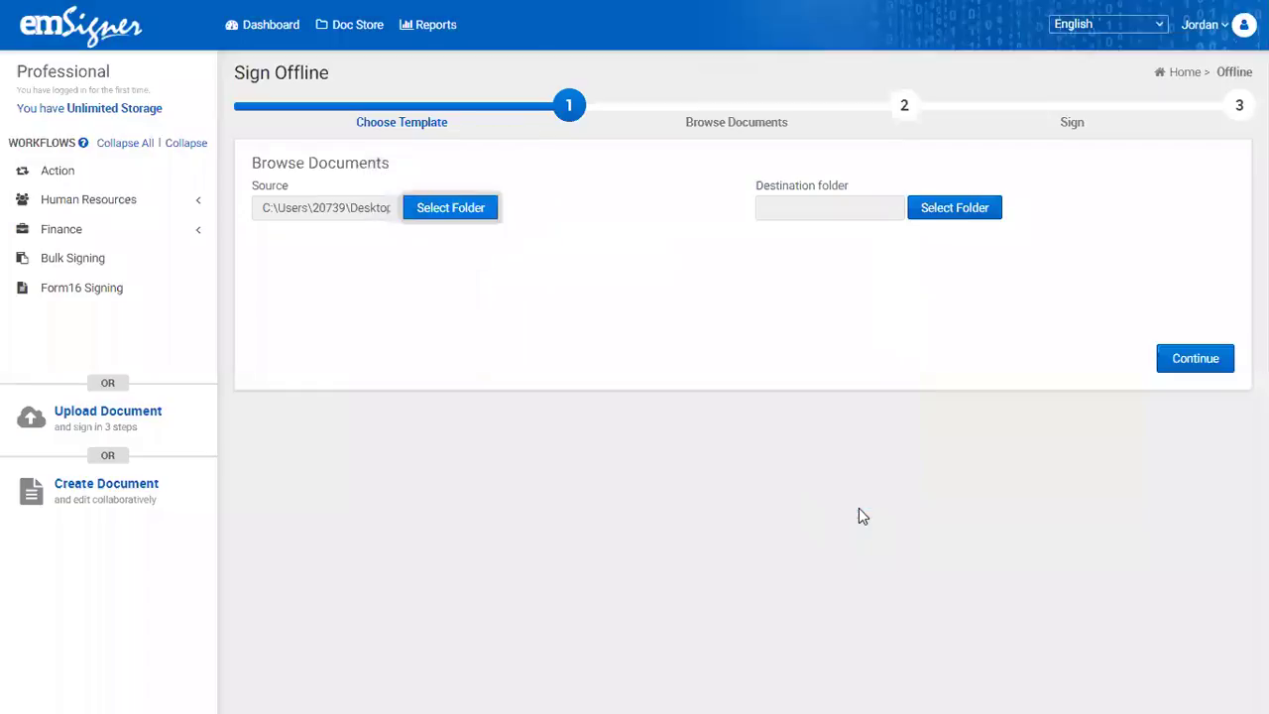
Choose the Destination folder inside Bulk Signing on the Desktop for the signed documents and continue to the signing stage.
left_click(938, 214)
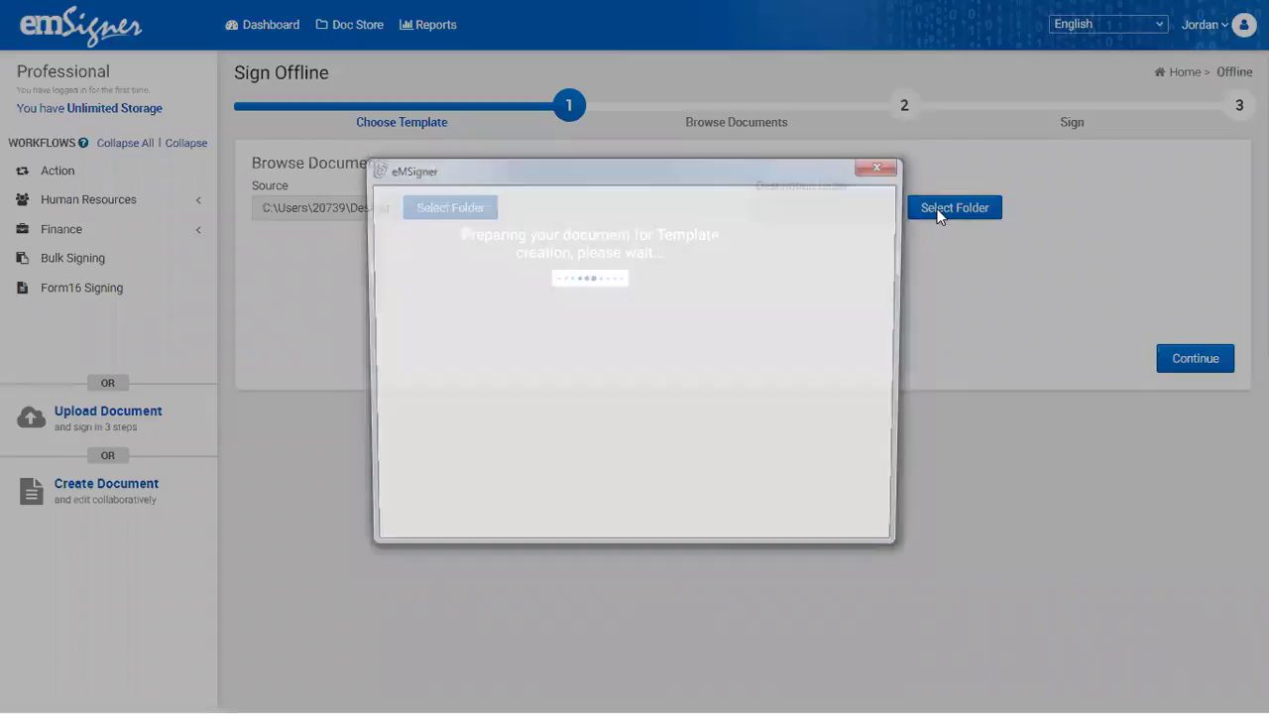
left_click(416, 323)
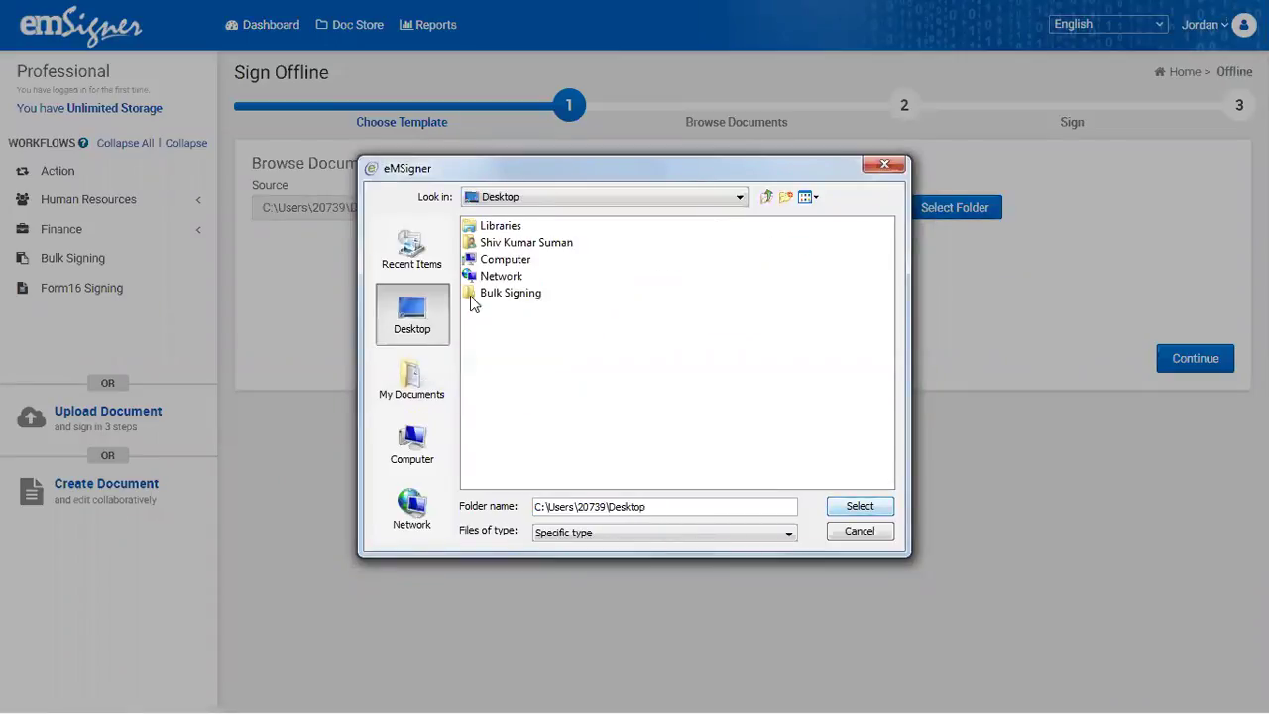
double_click(510, 295)
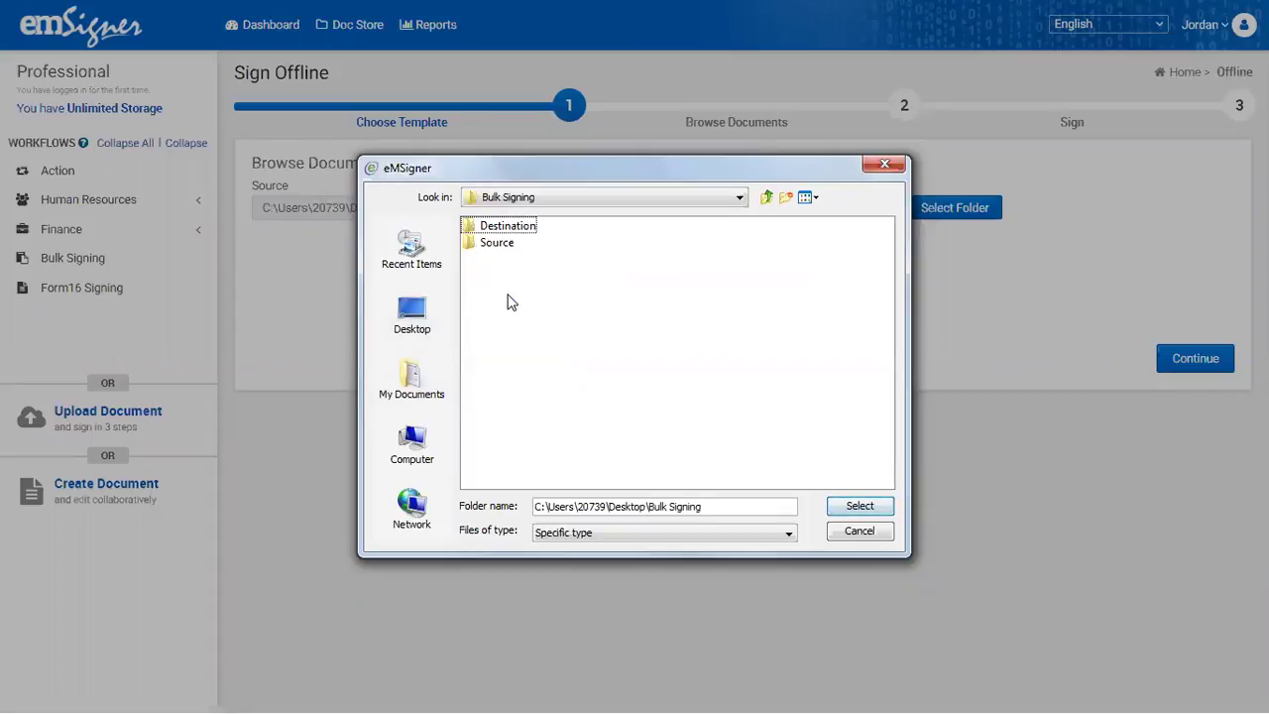
left_click(505, 227)
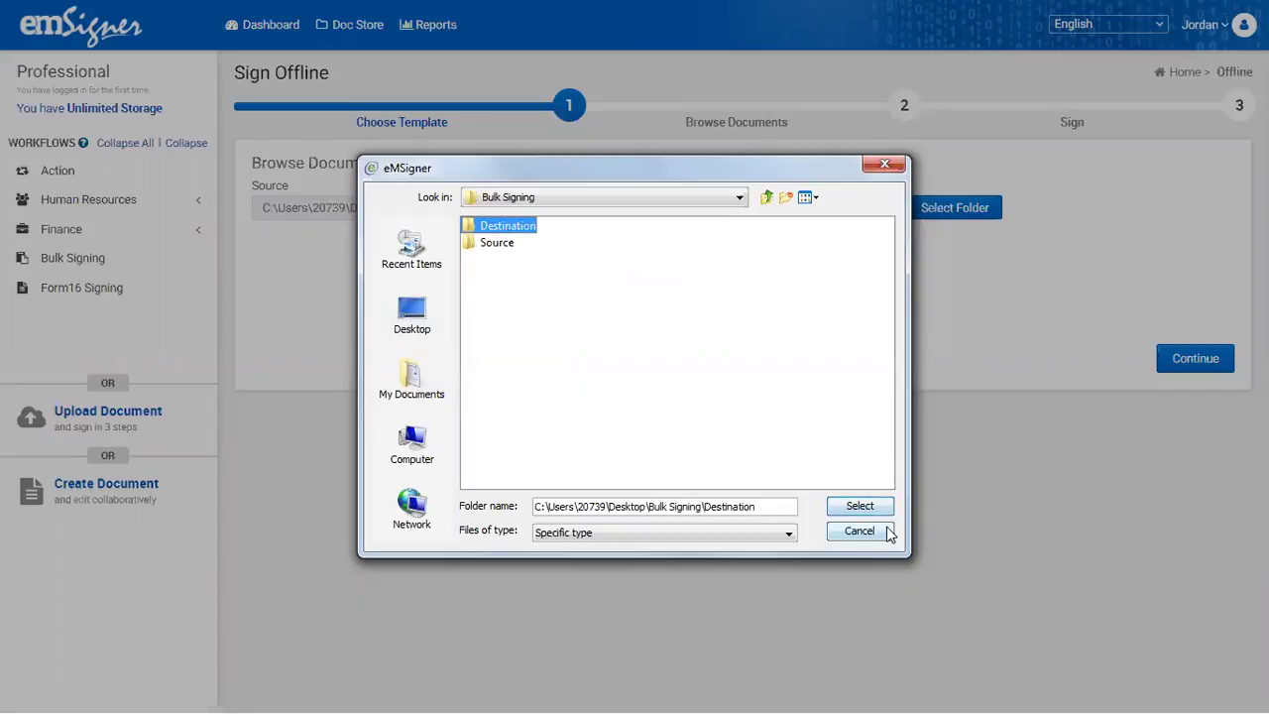
left_click(859, 506)
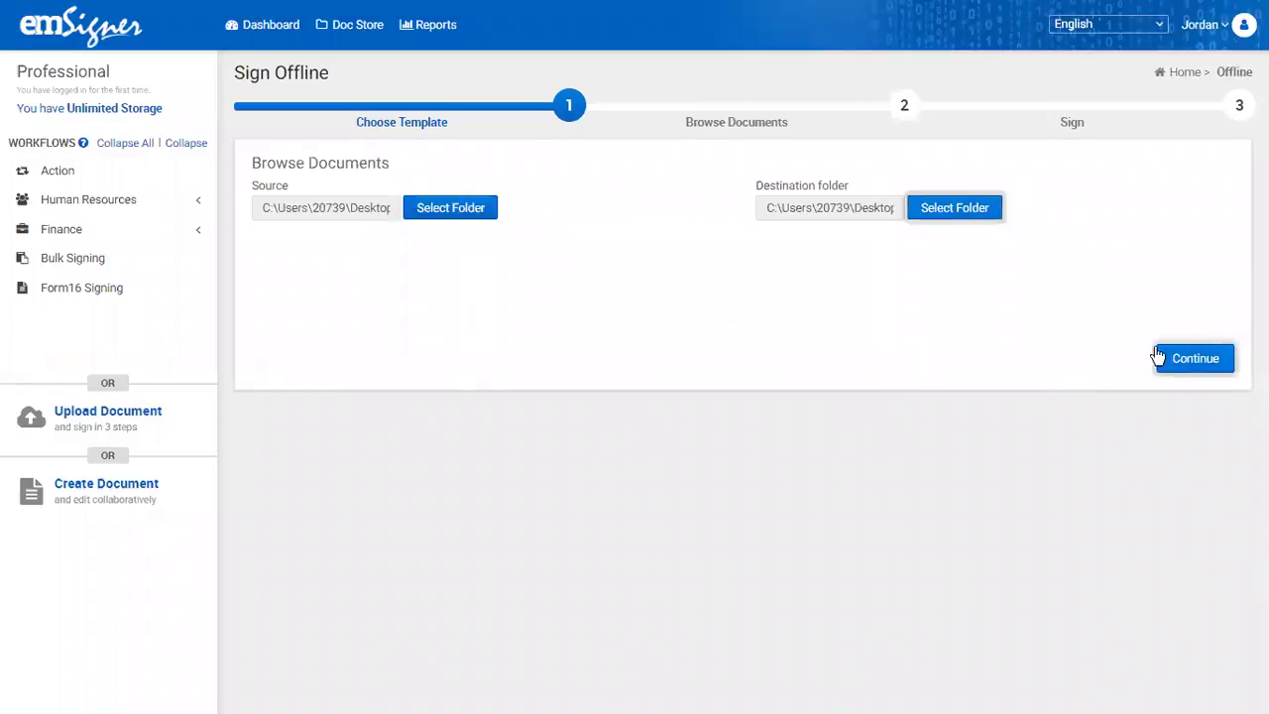
left_click(1194, 358)
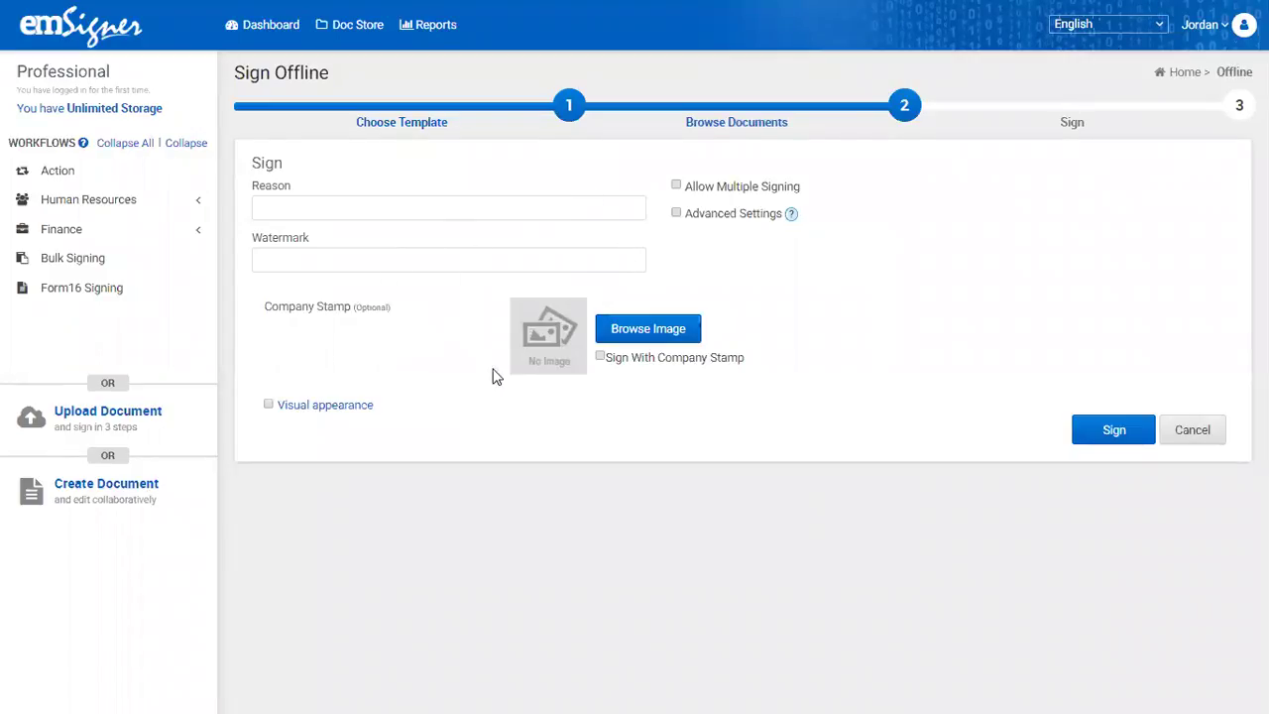
Enable Advanced Settings and sign all the listed files with the Class 2 individual certificate from the certificate store.
left_click(676, 214)
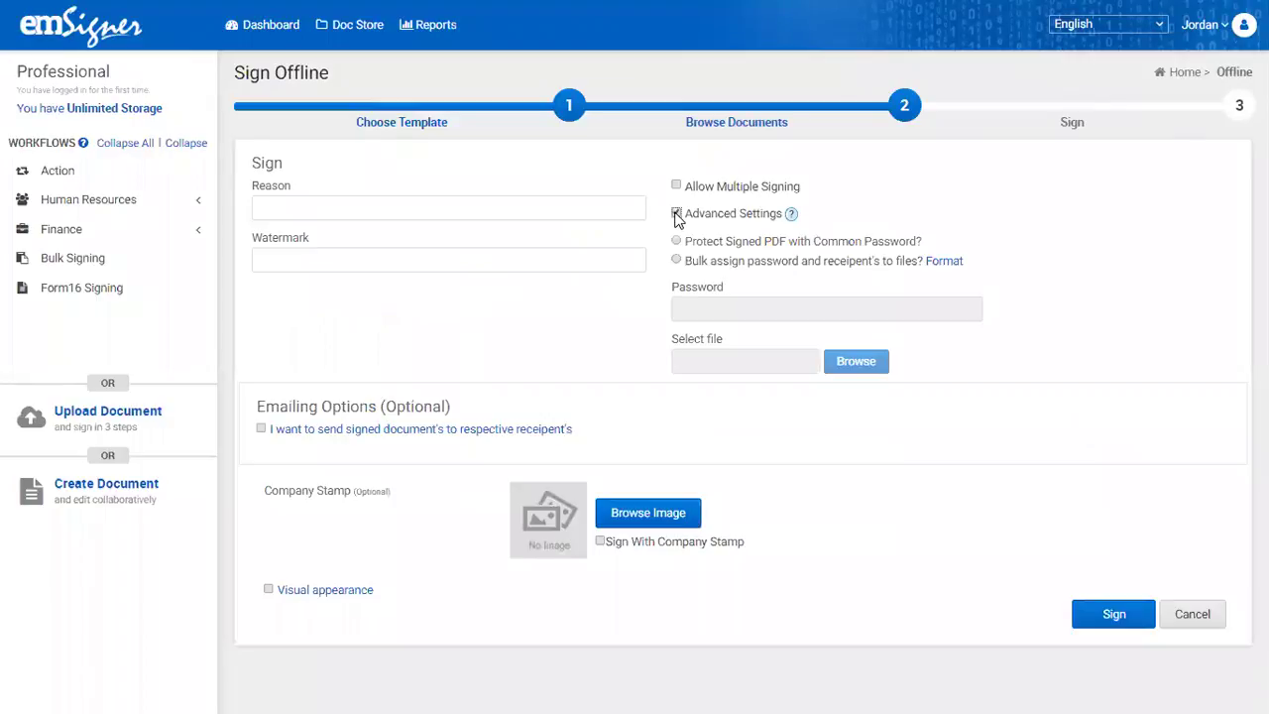
left_click(1099, 617)
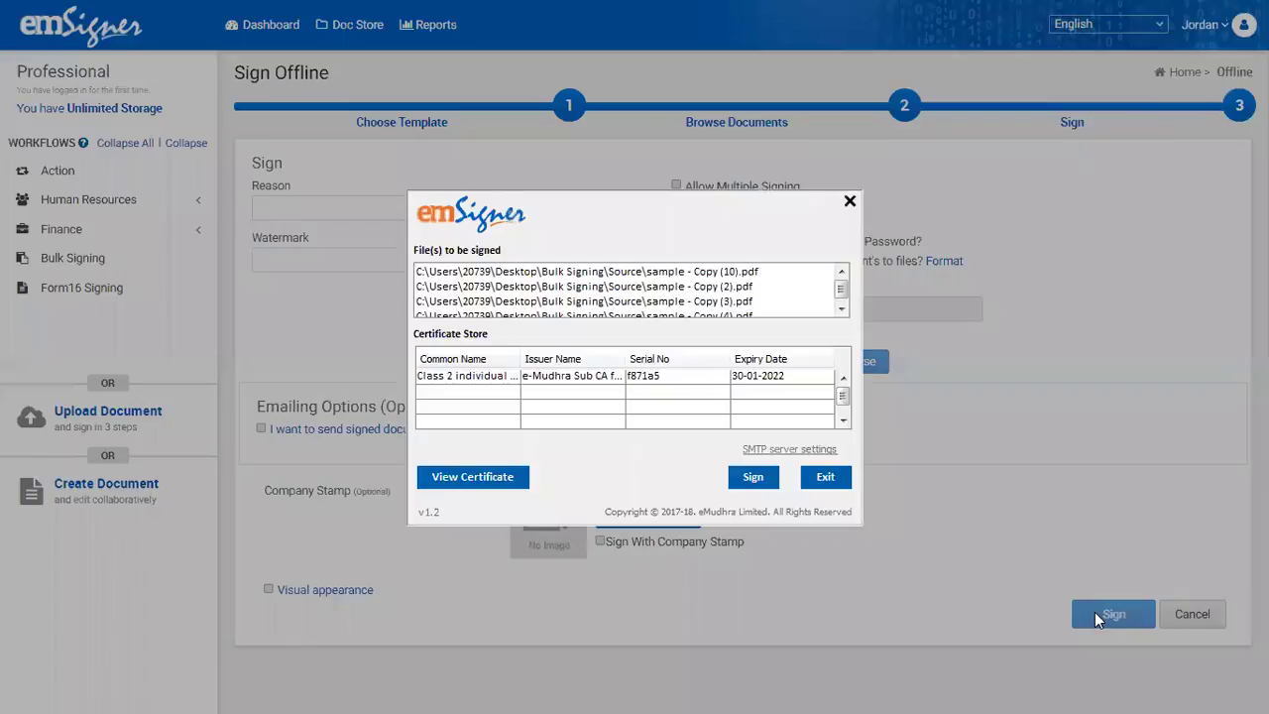
left_click(773, 380)
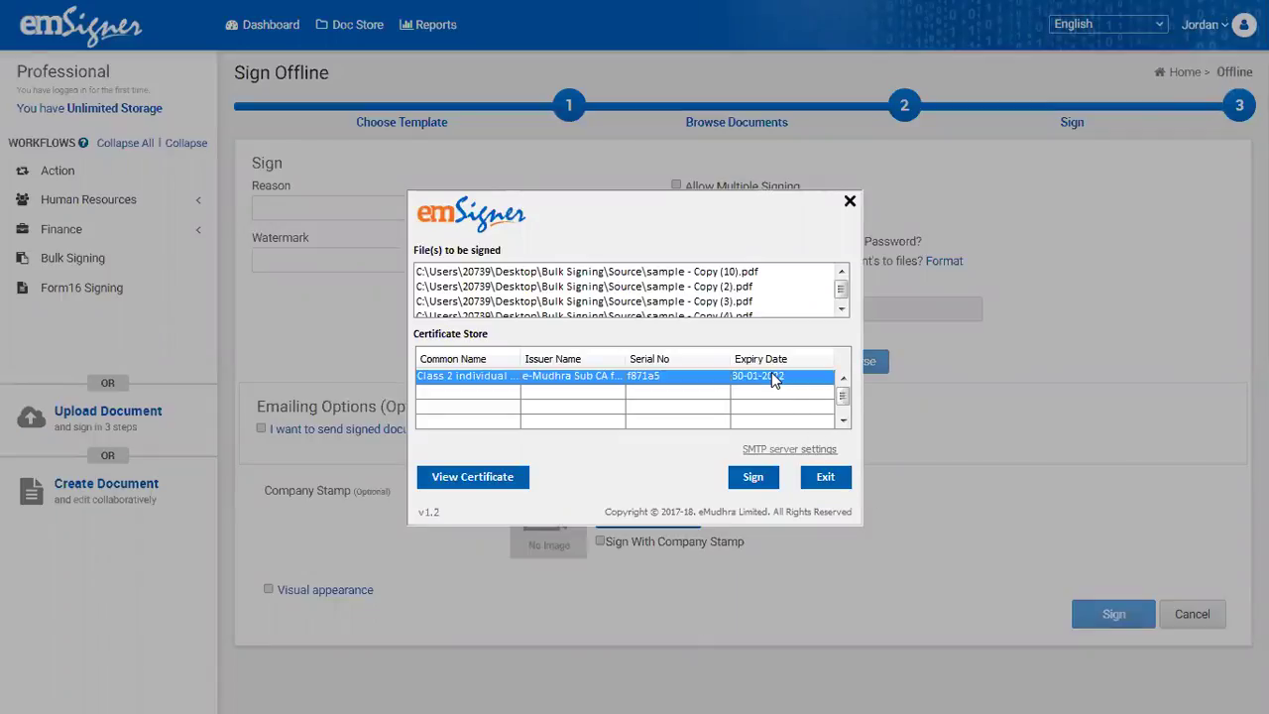
left_click(753, 480)
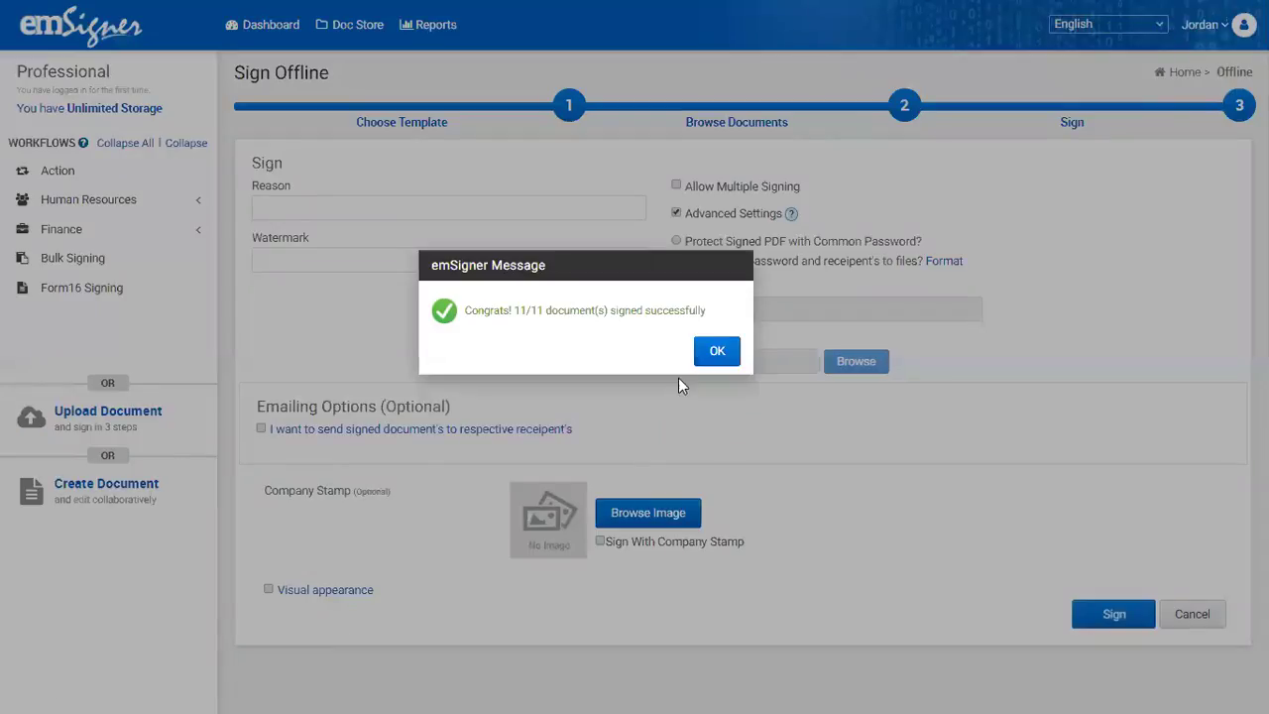
left_click(711, 360)
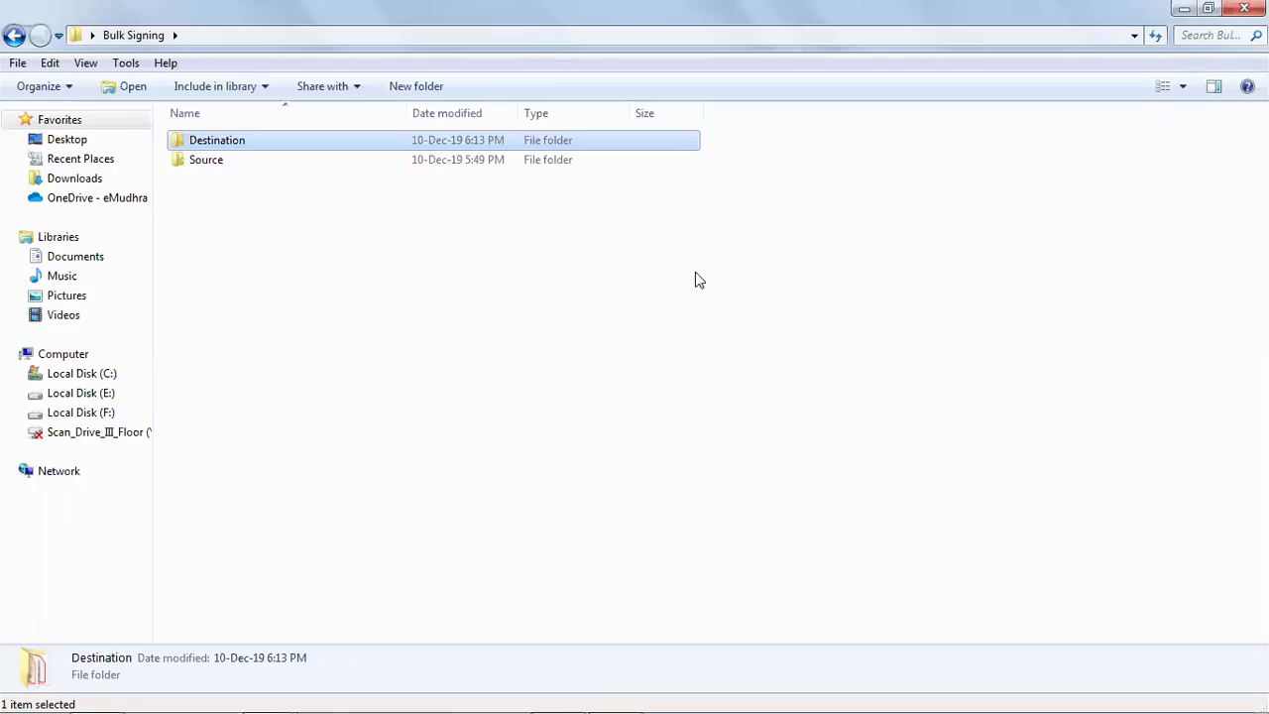
Open the Destination folder in the file explorer to check the signed PDF files.
double_click(448, 140)
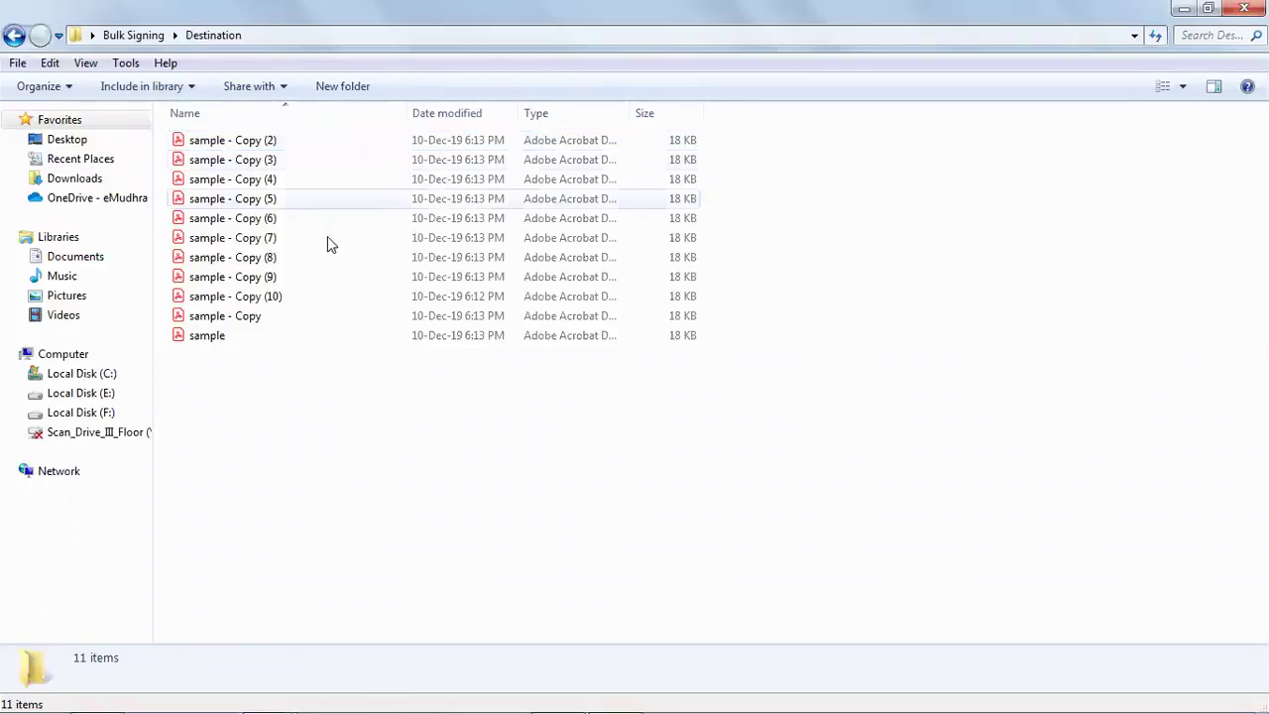